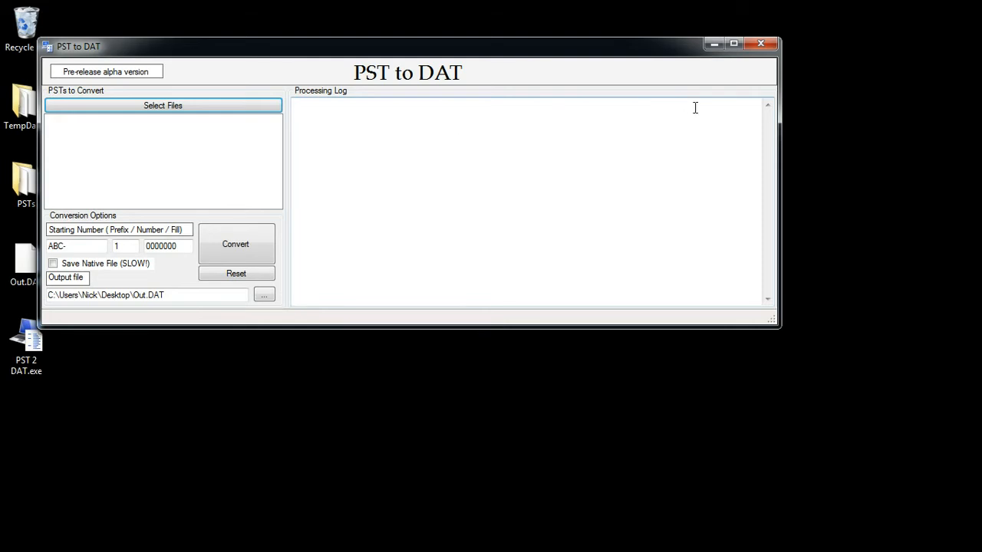
- Add Broad_NAB_001.pst from the PSTs folder to the conversion list and convert it to Out.DAT
left_click(734, 44)
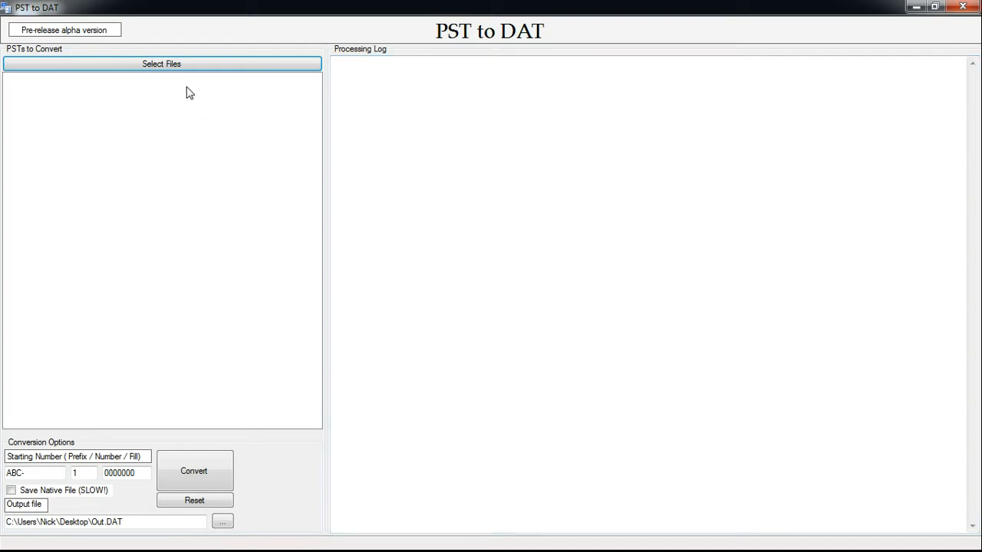
left_click(176, 66)
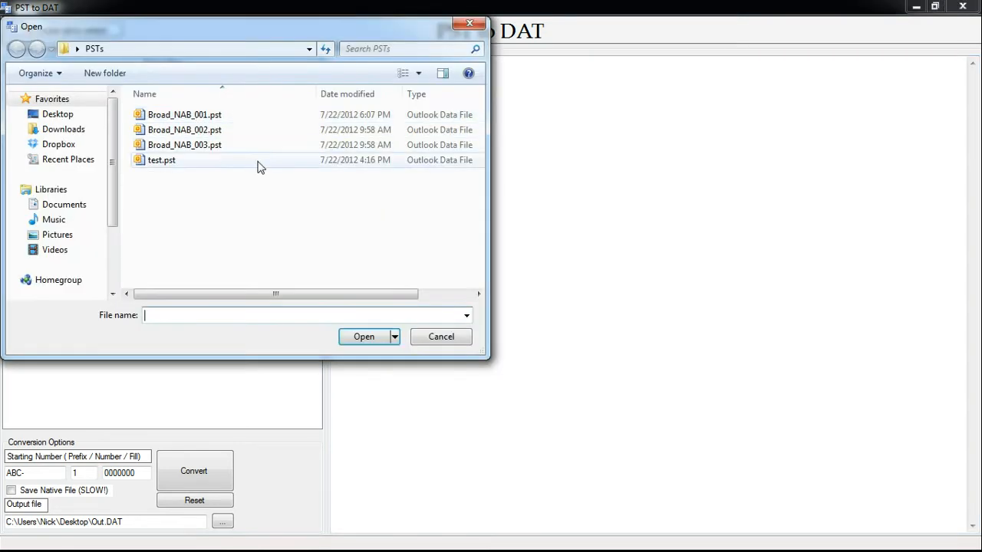
left_click(208, 120)
left_click_drag(333, 294, 441, 306)
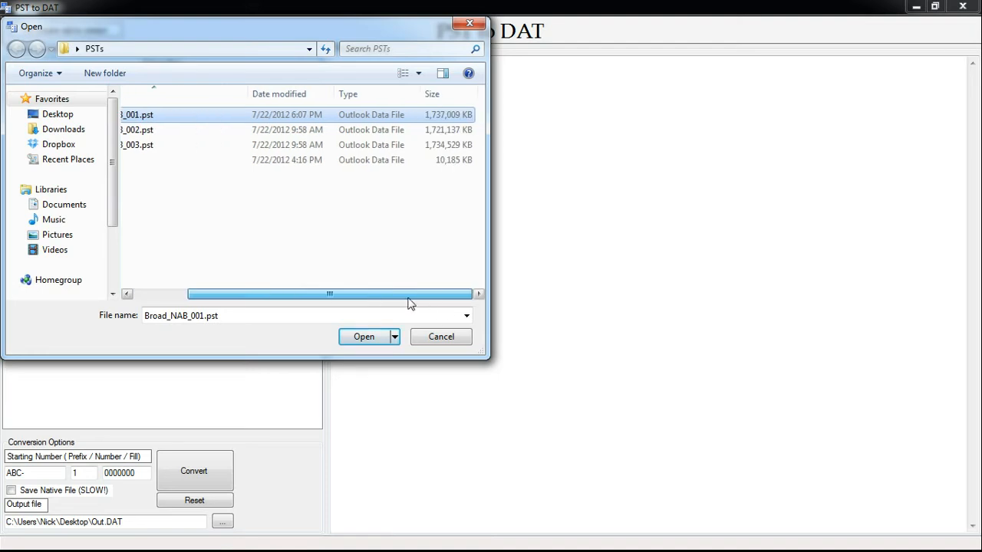
left_click_drag(409, 302, 284, 292)
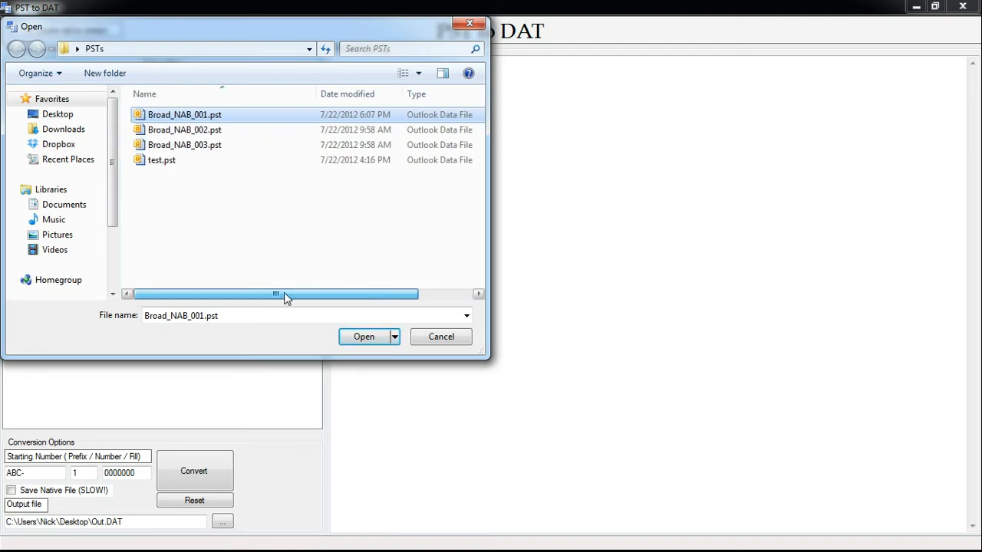
left_click(350, 340)
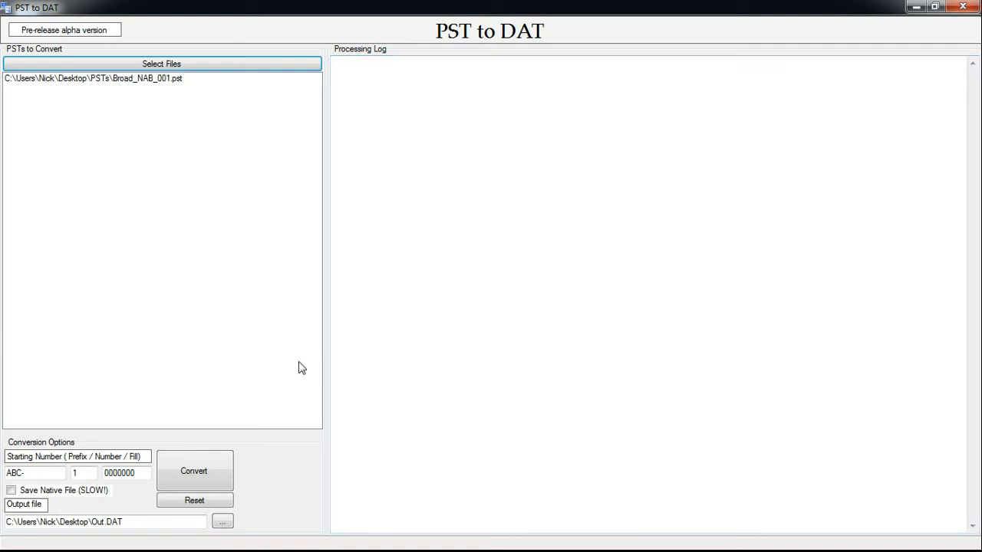
left_click(224, 472)
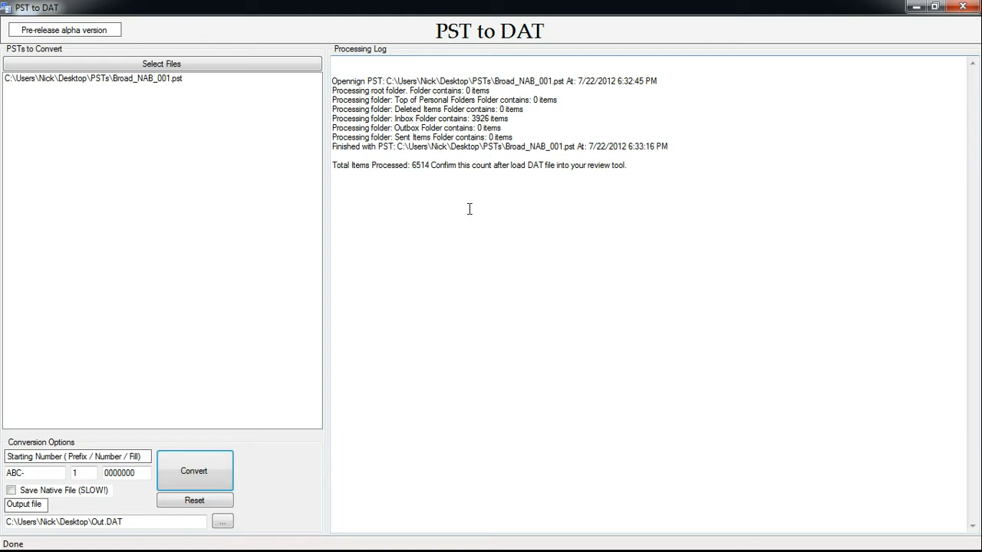
- Examine the processing log for the PST path, the start and finish times, and the total items processed
left_click_drag(654, 209, 267, 70)
left_click(630, 206)
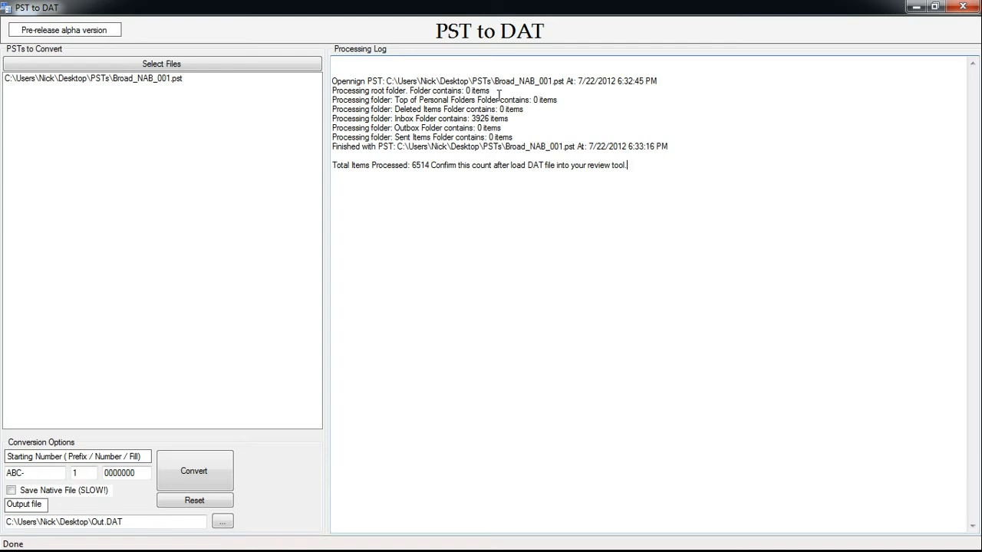
left_click_drag(565, 81, 373, 81)
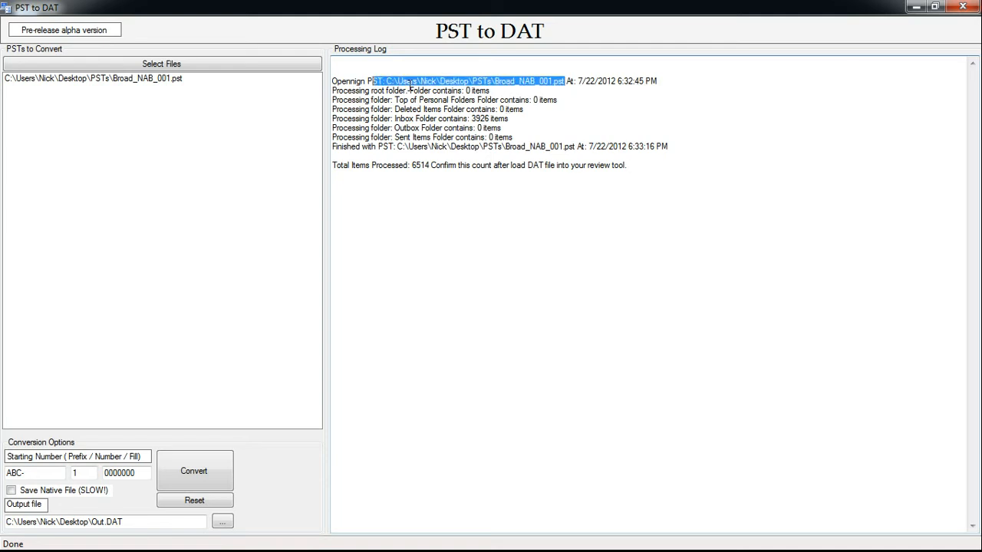
left_click(621, 87)
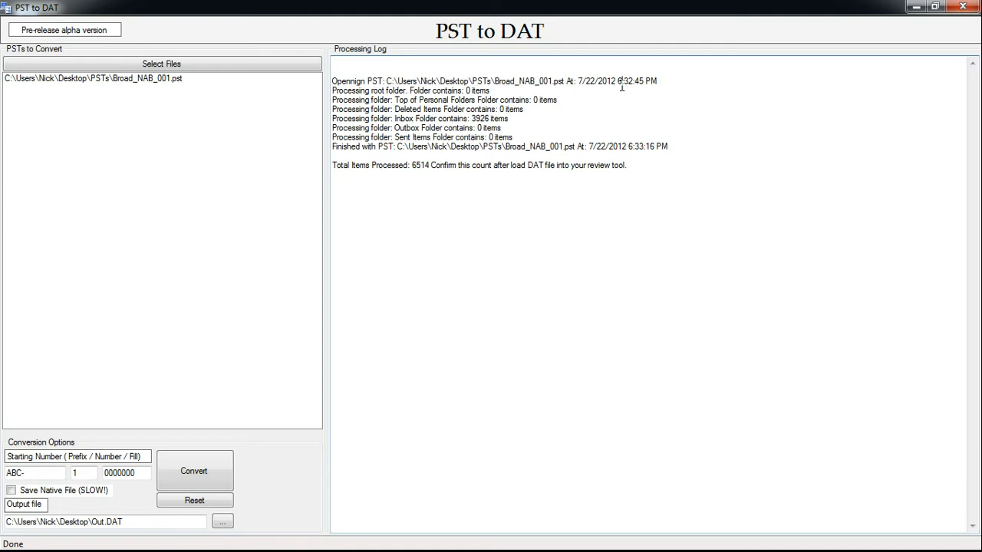
left_click(670, 149)
left_click_drag(431, 165, 412, 166)
left_click(431, 187)
left_click(658, 192)
- Switch to Concordance and start a delimited text import into Tempdatabase using the Import/Overlay Wizard with the Concordance default format
key("alt+Tab")
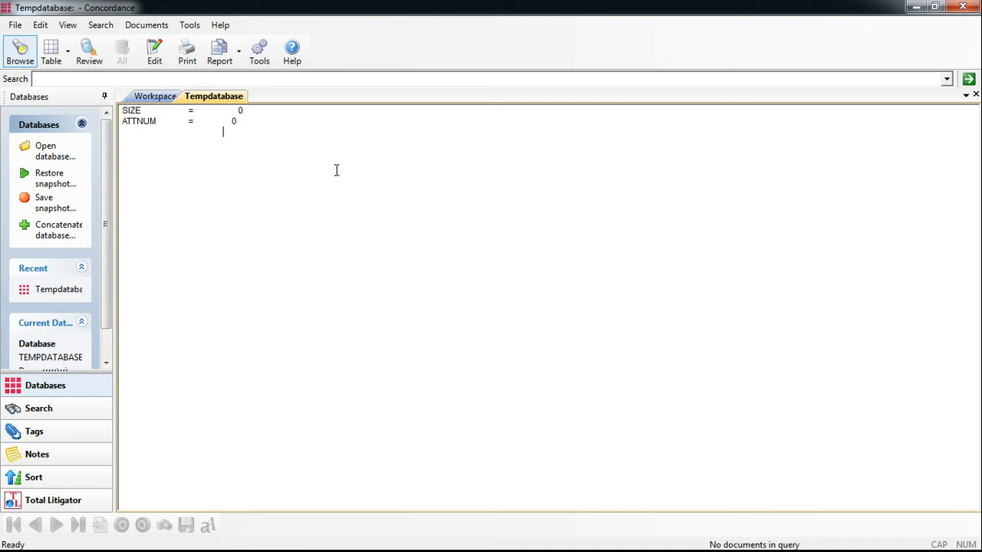
left_click(141, 27)
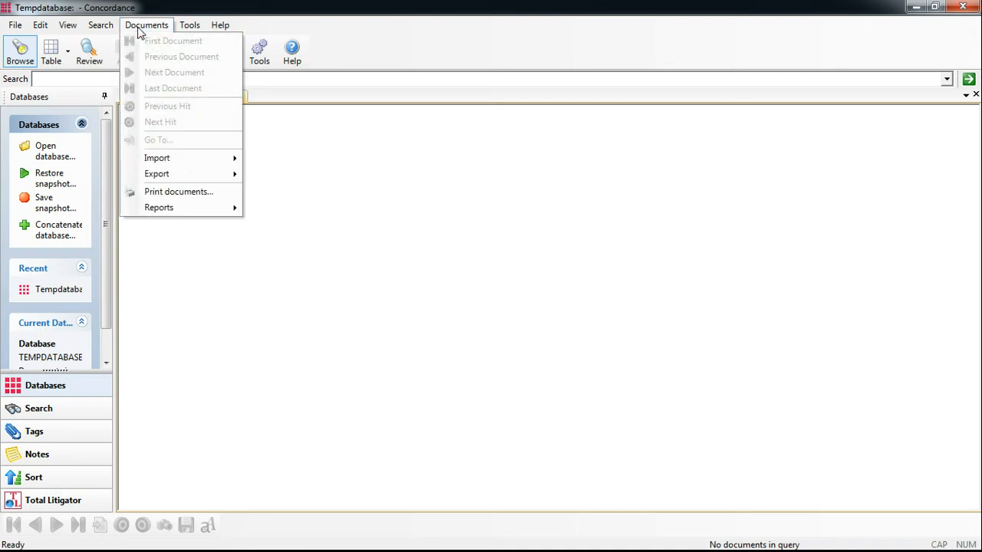
mouse_move(201, 161)
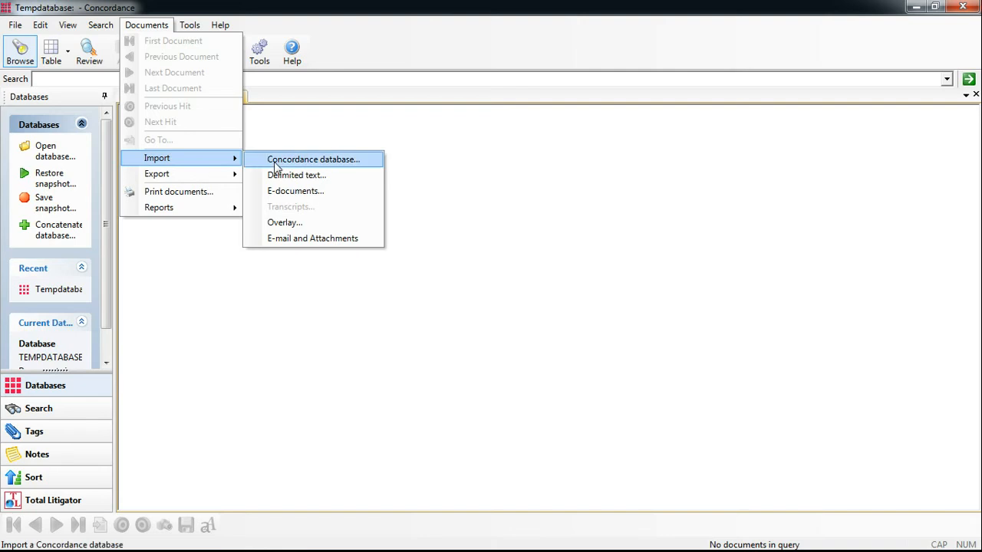
left_click(327, 177)
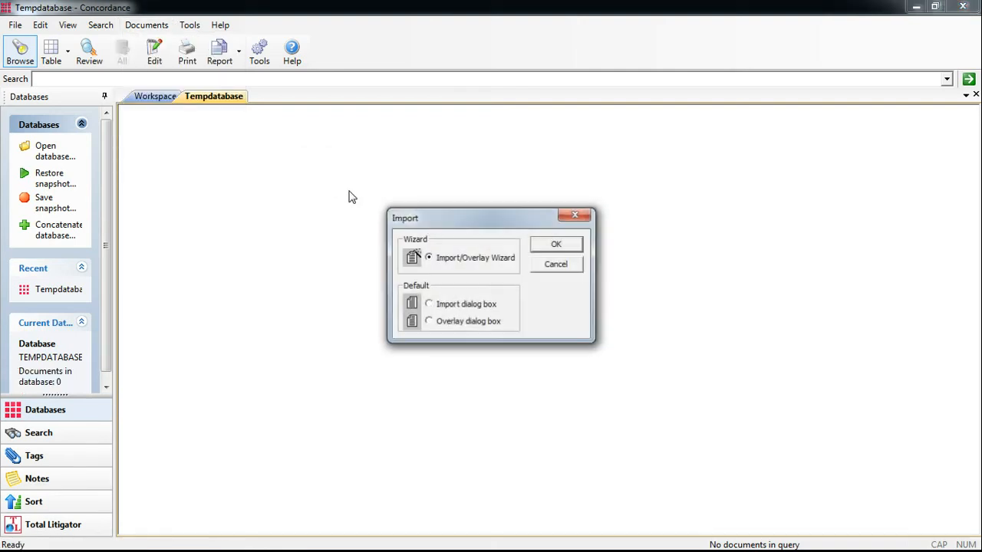
left_click(557, 247)
left_click(512, 384)
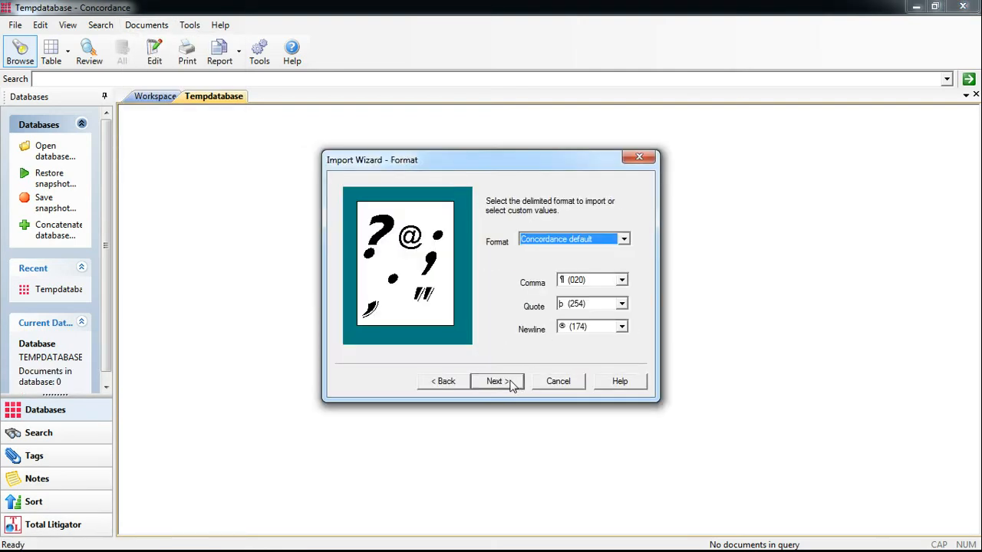
left_click(512, 383)
left_click(511, 384)
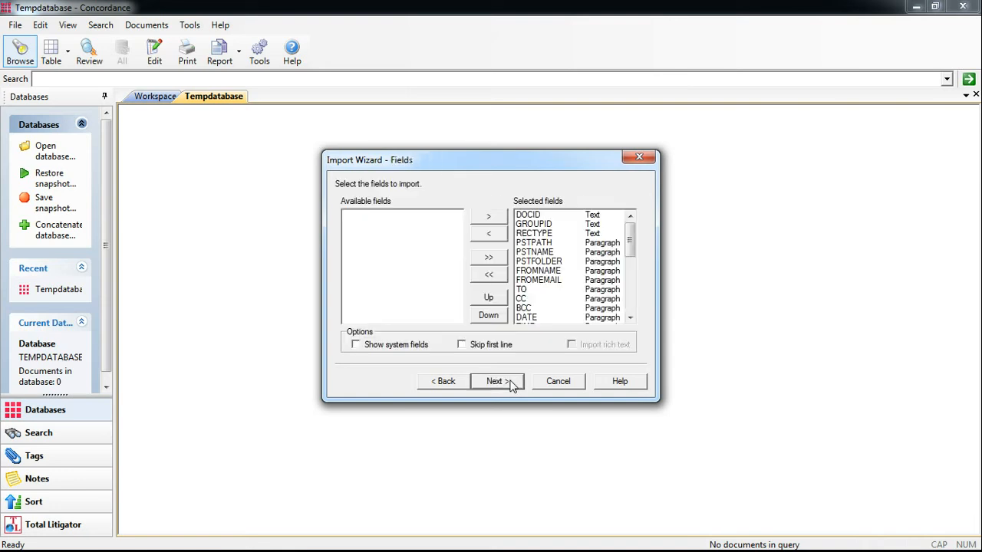
- Revise the option on the wizard page before field selection, and set the import to skip the first line
left_click(460, 385)
left_click(534, 263)
left_click(517, 383)
left_click(462, 345)
left_click(510, 385)
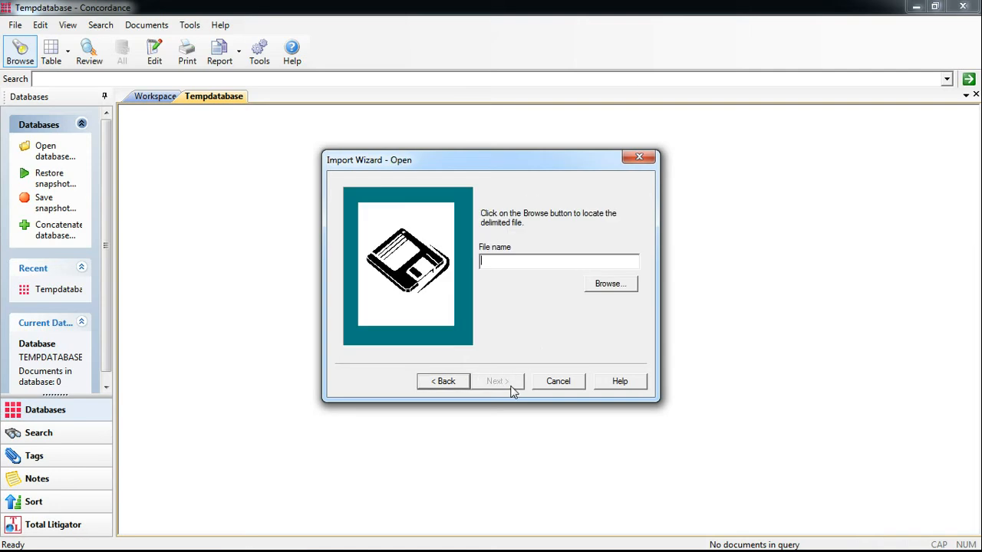
- Choose Out.DAT on the Desktop as the delimited file and run the import
left_click(607, 288)
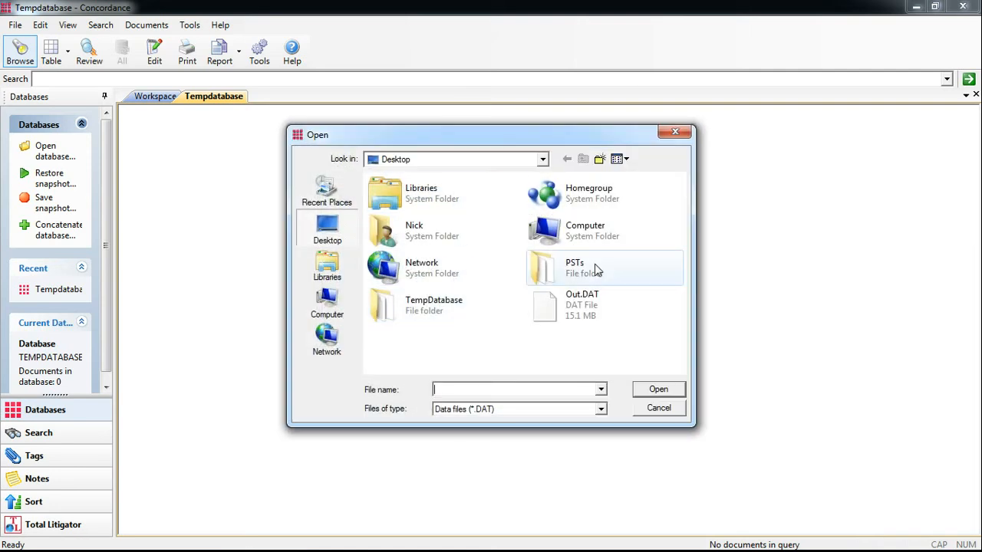
left_click(580, 316)
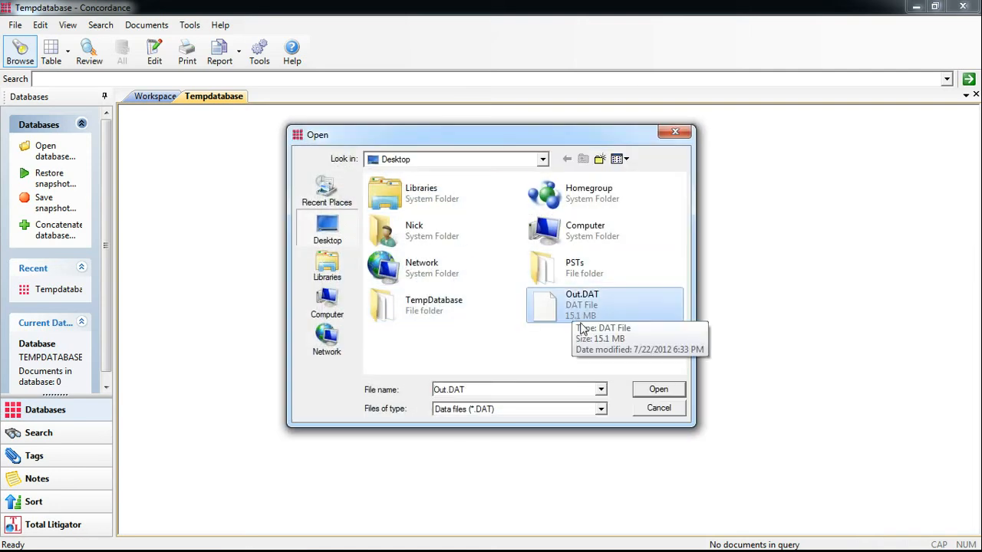
left_click(654, 391)
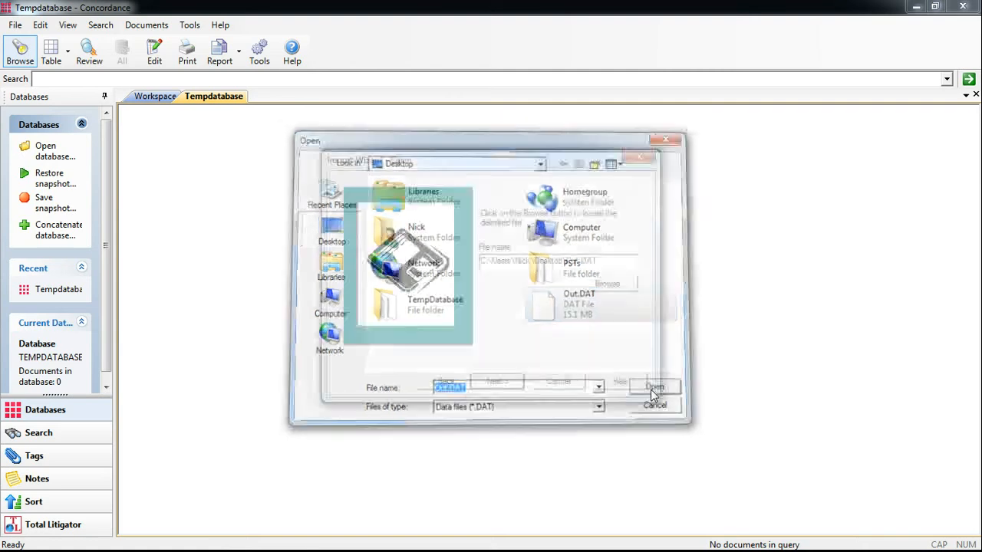
left_click(503, 381)
left_click(503, 382)
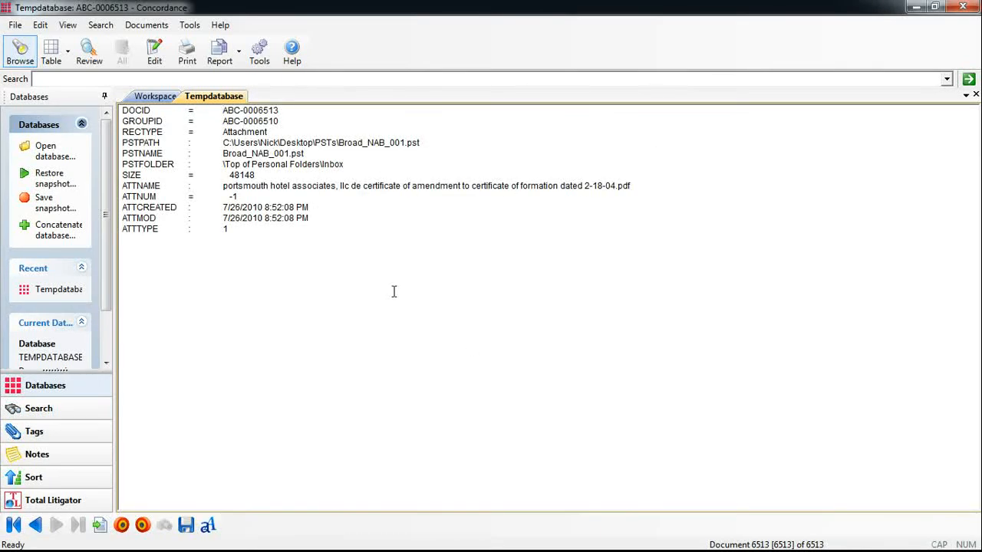
- Go to the first imported document and examine its record type, document ID, PST path, PST name and PST folder fields
left_click(15, 526)
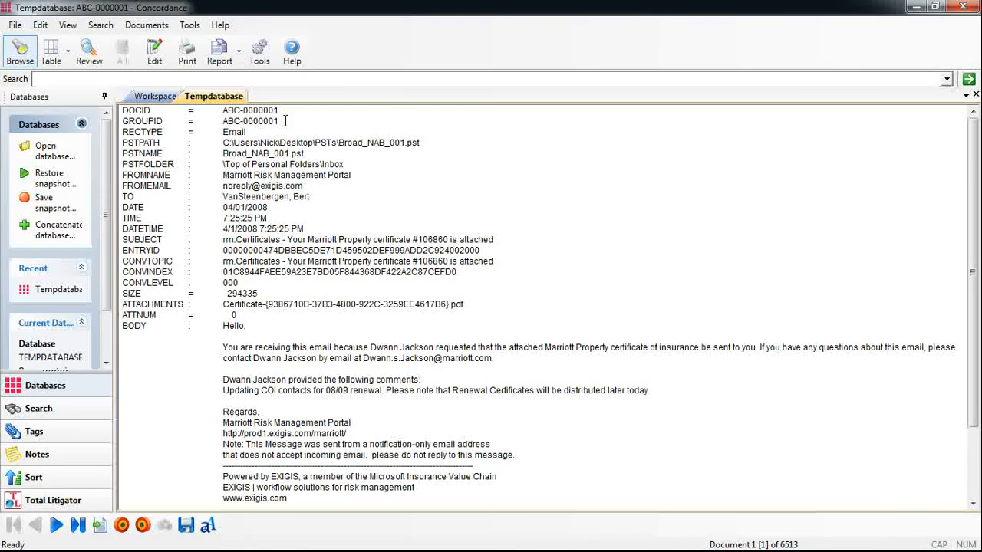
left_click_drag(259, 134, 221, 132)
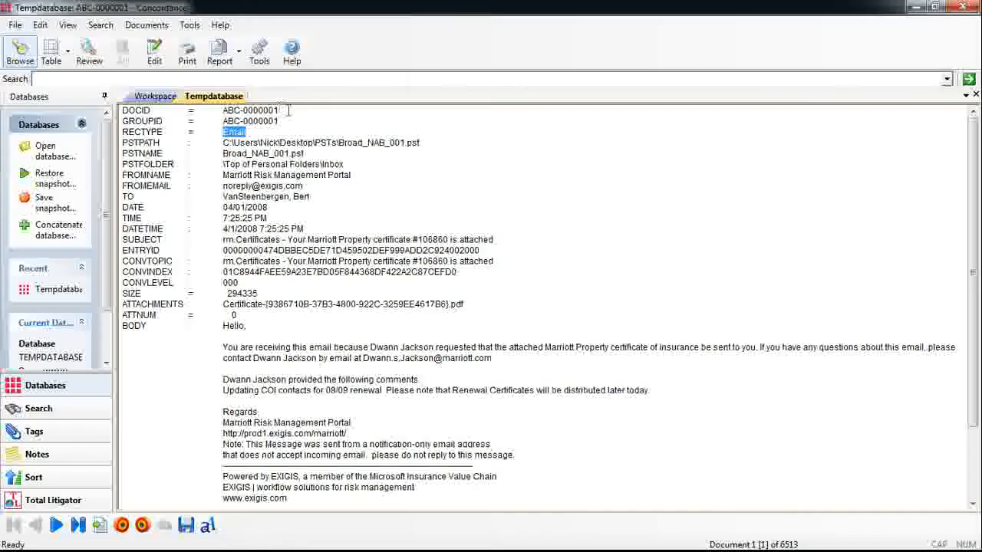
left_click_drag(287, 111, 221, 110)
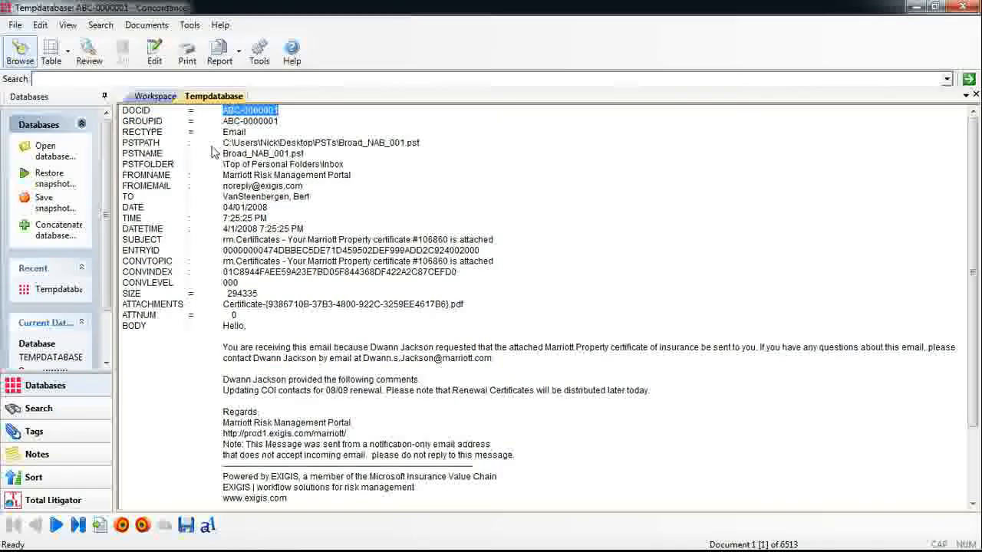
left_click_drag(218, 146, 217, 169)
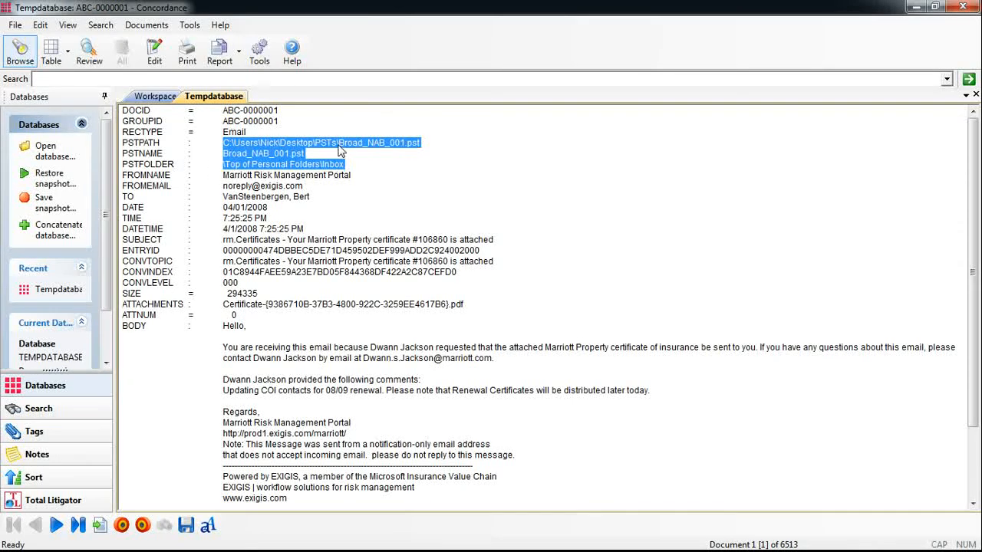
left_click(282, 164)
left_click_drag(283, 153, 235, 154)
left_click_drag(343, 167, 221, 167)
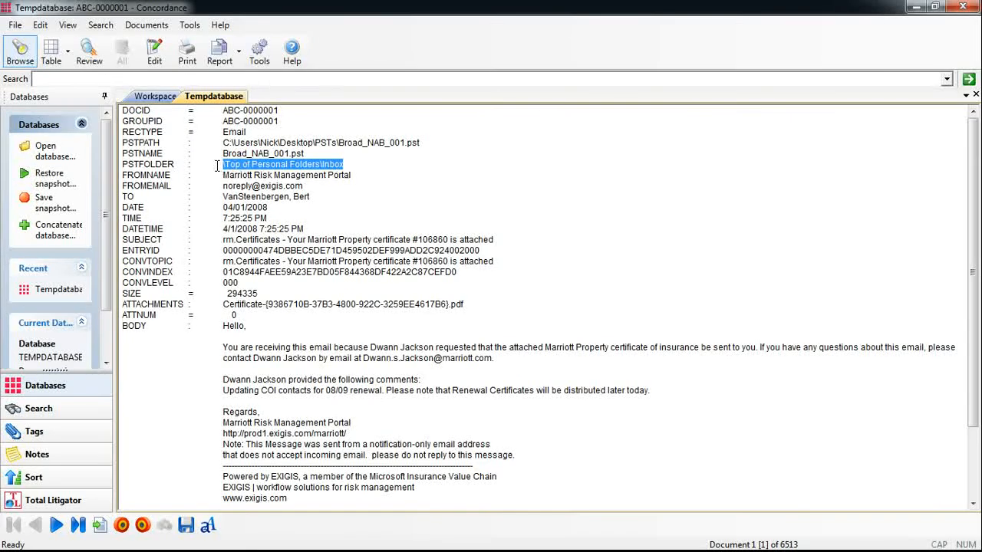
left_click(346, 165)
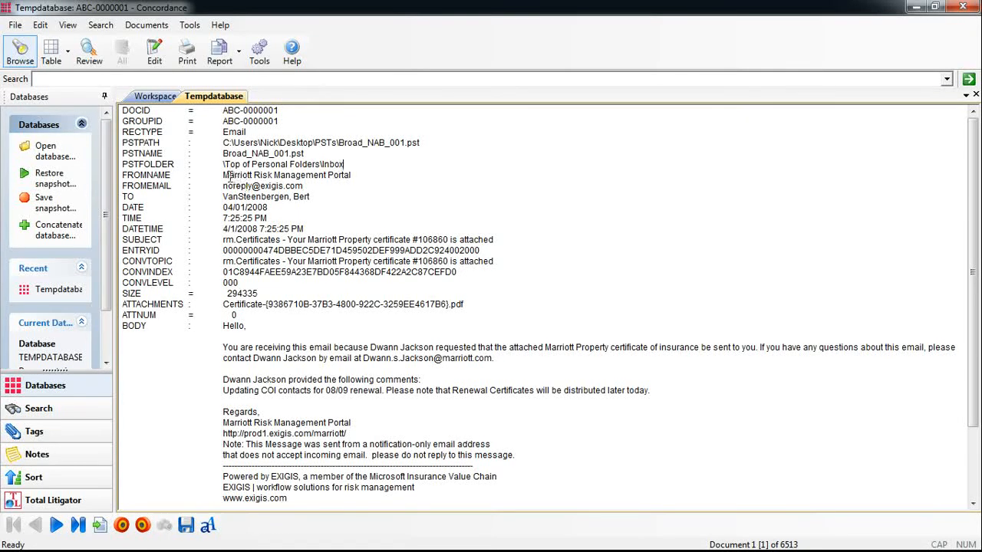
- Examine the first record's sender, recipient and date fields, its entry ID, PST path and size, and the full body text
left_click_drag(223, 175, 314, 226)
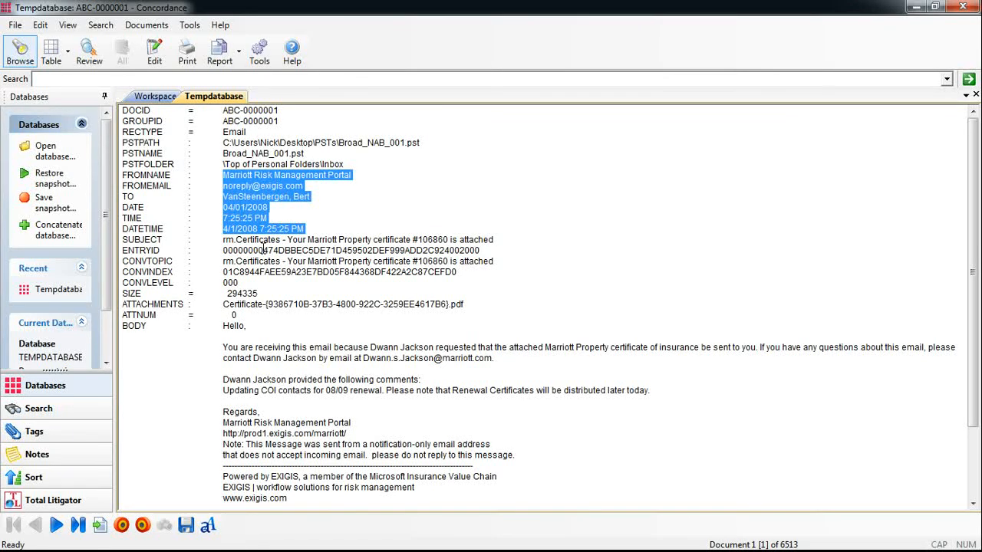
double_click(267, 251)
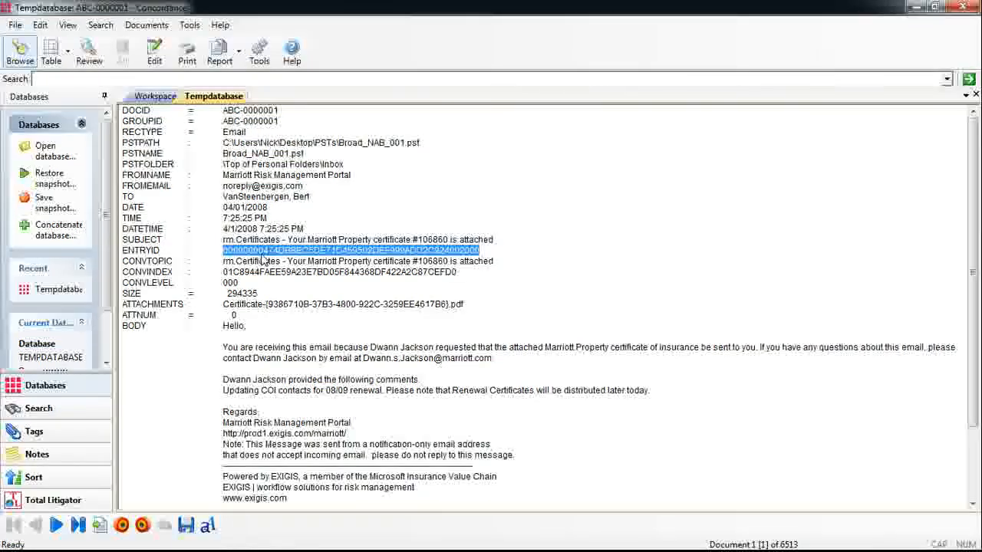
left_click_drag(421, 144, 223, 143)
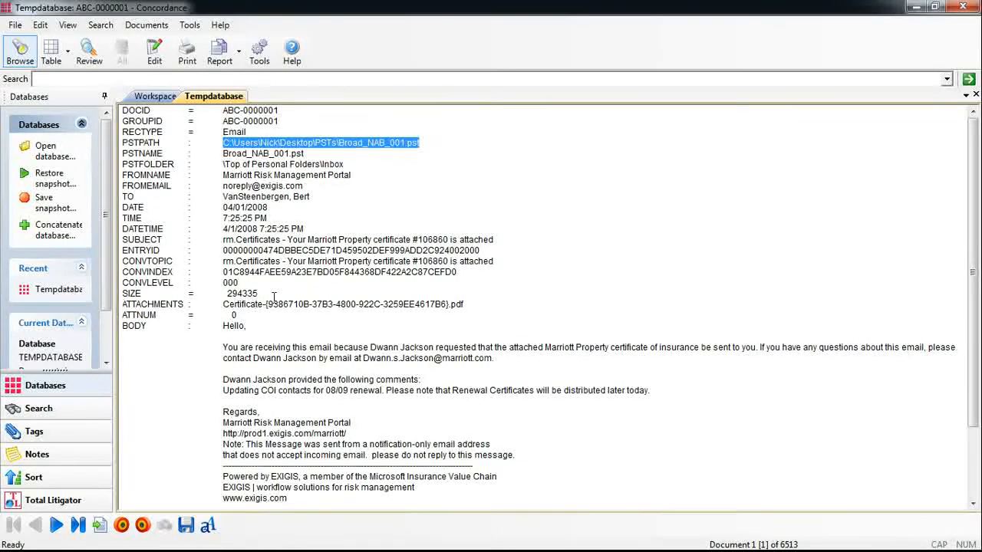
left_click_drag(261, 294, 223, 294)
left_click(328, 372)
scroll(328, 373, "down", 3)
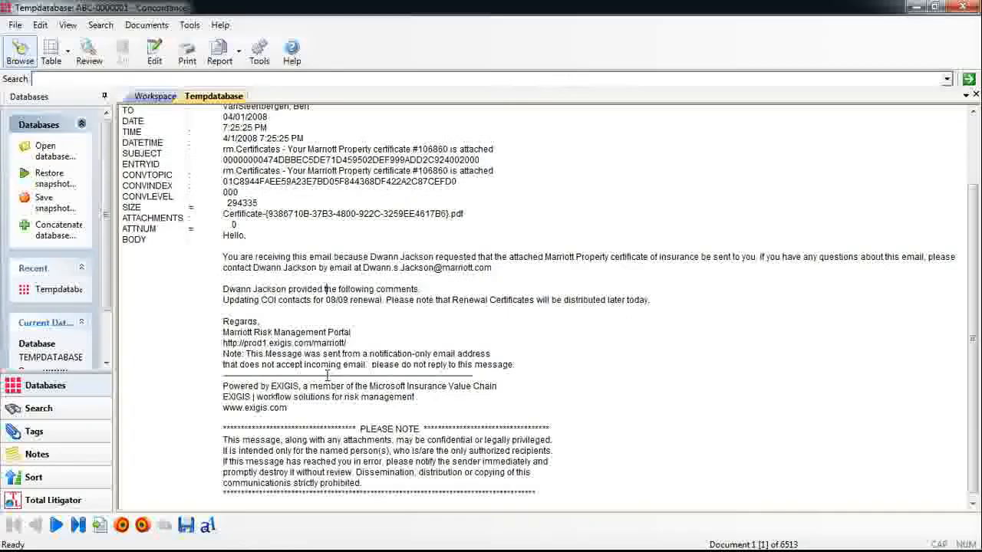
scroll(328, 375, "up", 3)
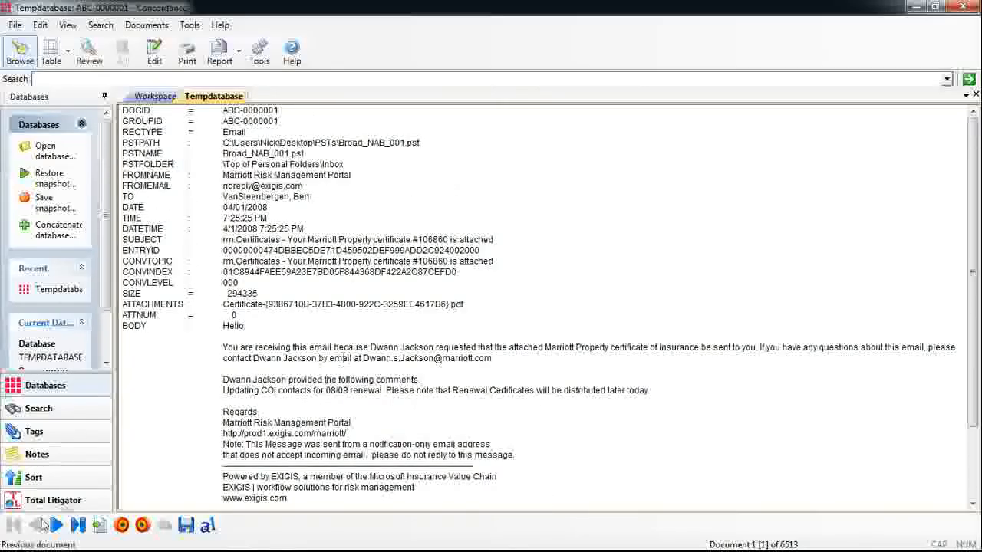
- Browse forward through the imported records one at a time to document ABC-0000006
left_click(56, 526)
left_click(56, 526)
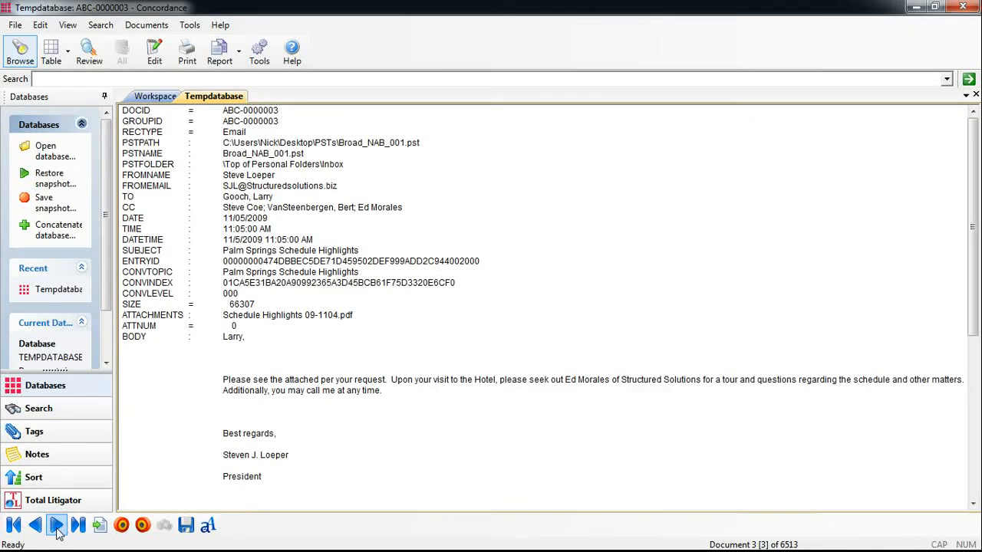
left_click(57, 526)
left_click(57, 526)
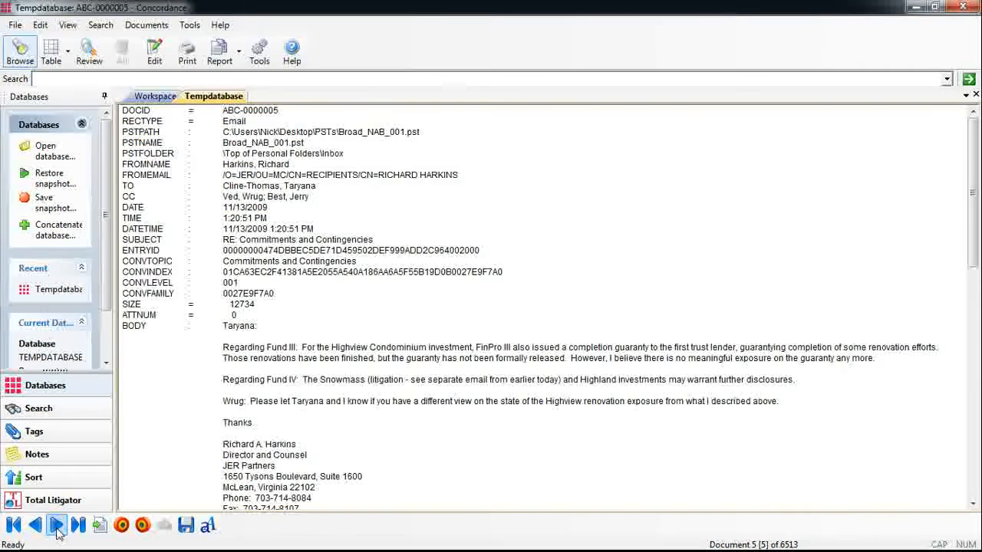
left_click(56, 526)
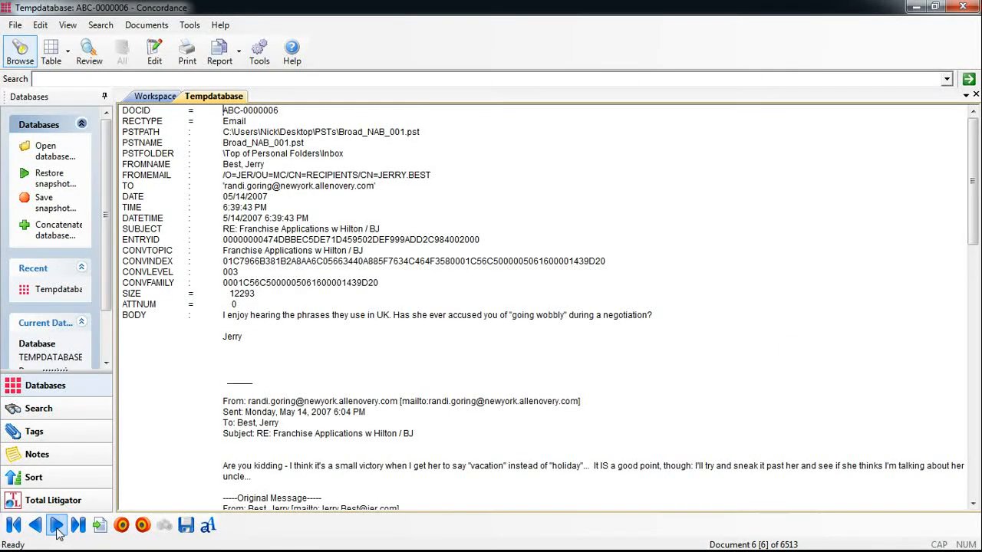
- Browse forward to attachment record ABC-0000008 and examine its attachment name, created and modified dates, attachment type and attachment number
left_click(56, 526)
left_click(57, 526)
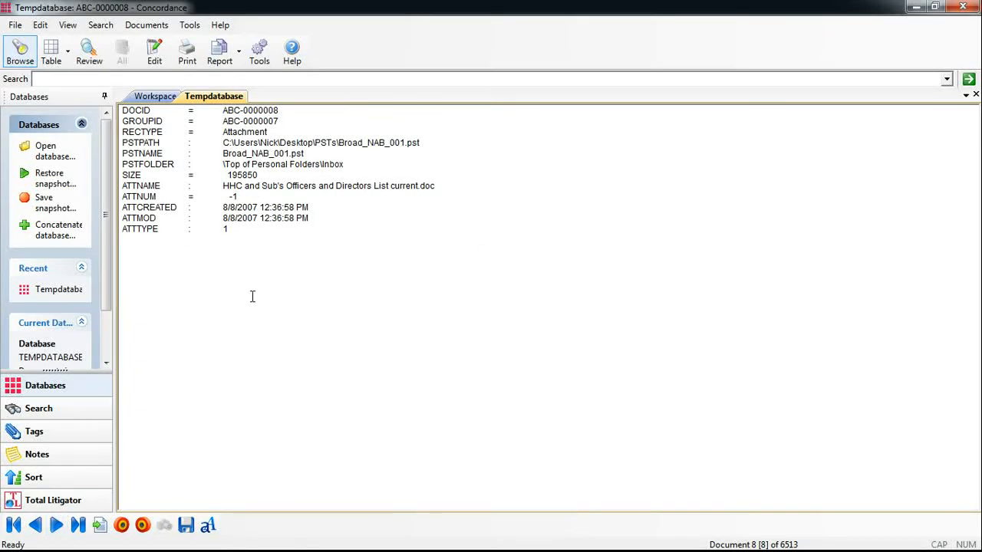
left_click_drag(222, 185, 449, 191)
left_click_drag(311, 217, 211, 207)
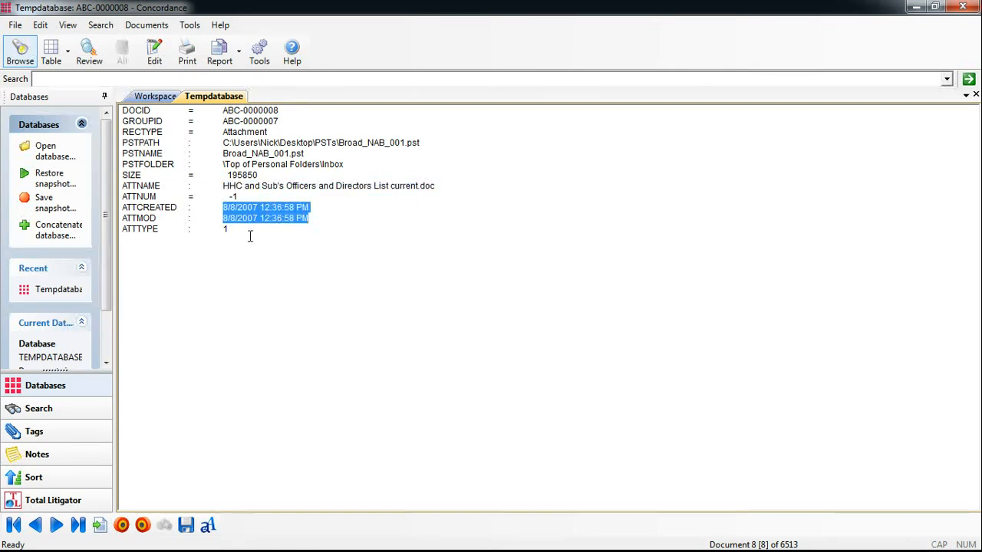
double_click(226, 228)
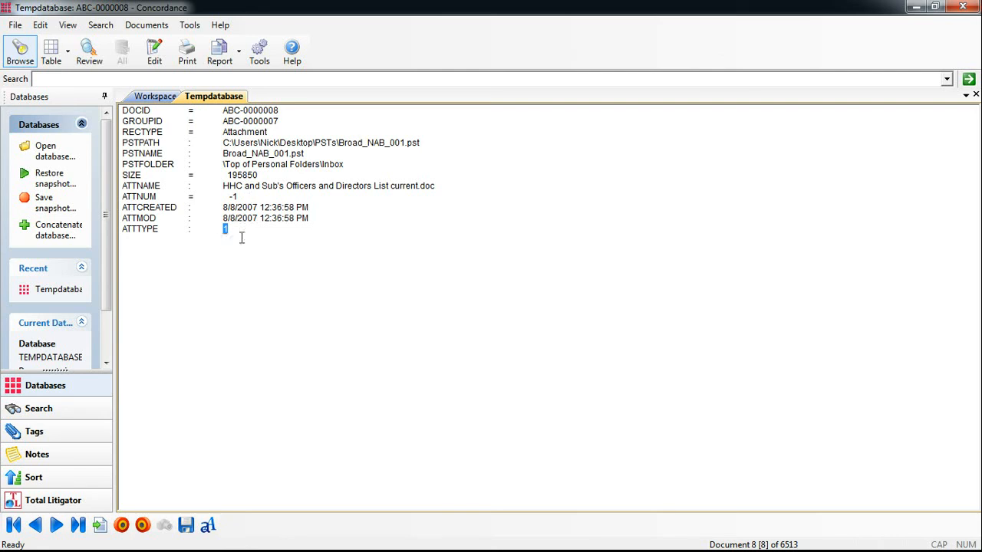
double_click(252, 197)
left_click(263, 204)
- Show the records in table view only and compare the group IDs of the first email ABC-0000001 and its attachment ABC-0000002
left_click(52, 61)
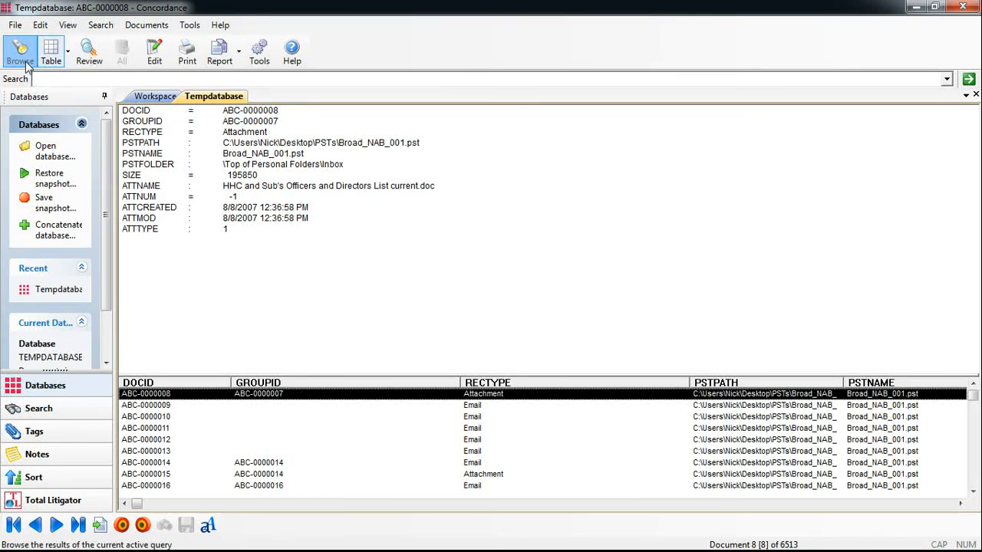
left_click_drag(972, 128, 972, 114)
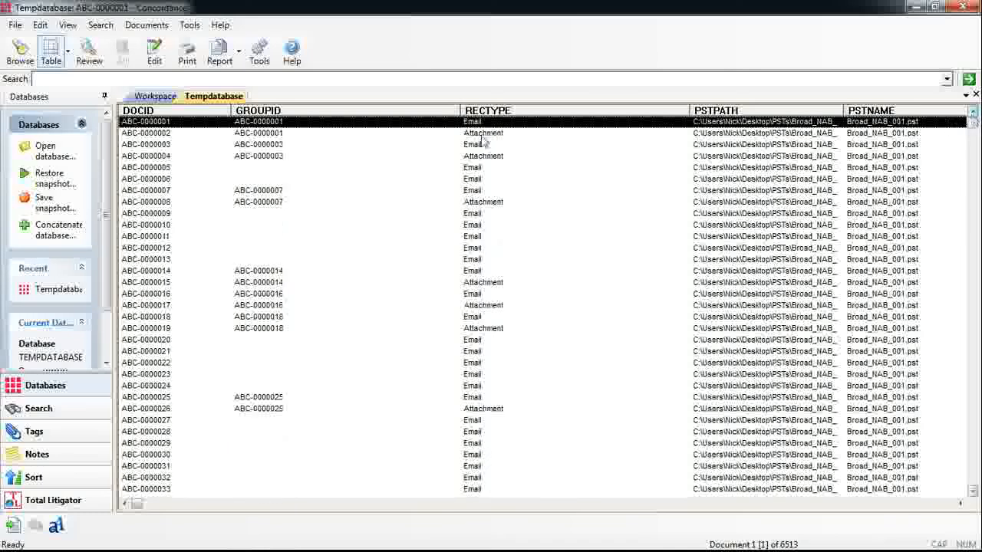
left_click(298, 135)
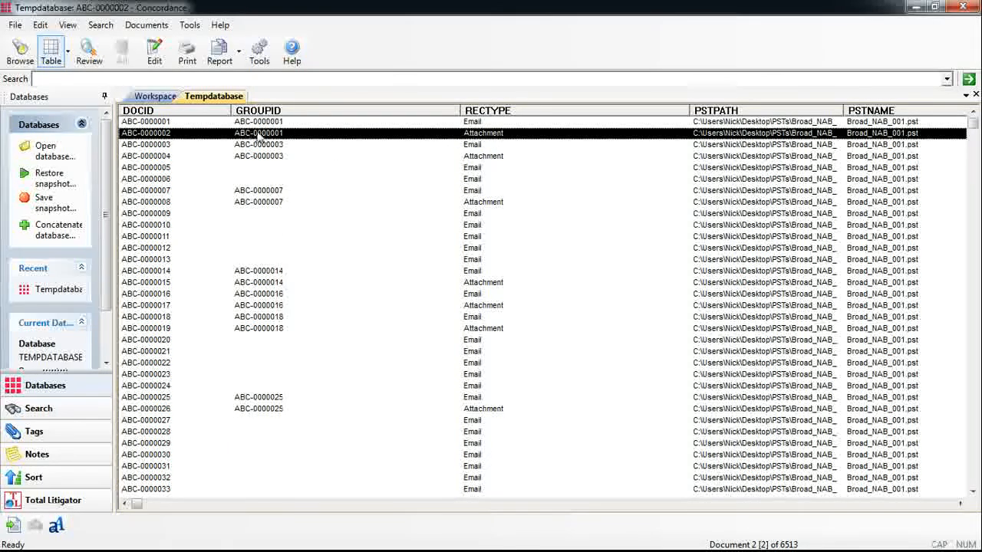
left_click(326, 121, "shift")
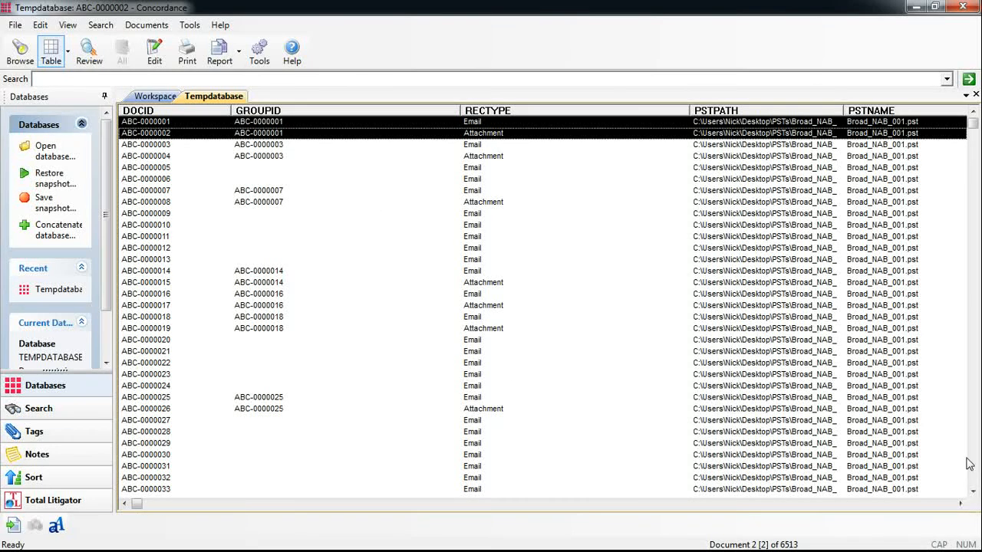
- Examine the table's remaining columns, from sender and recipient fields through to the attachment name, created and modified dates for the first records
left_click(960, 504)
left_click(960, 506)
left_click(961, 506)
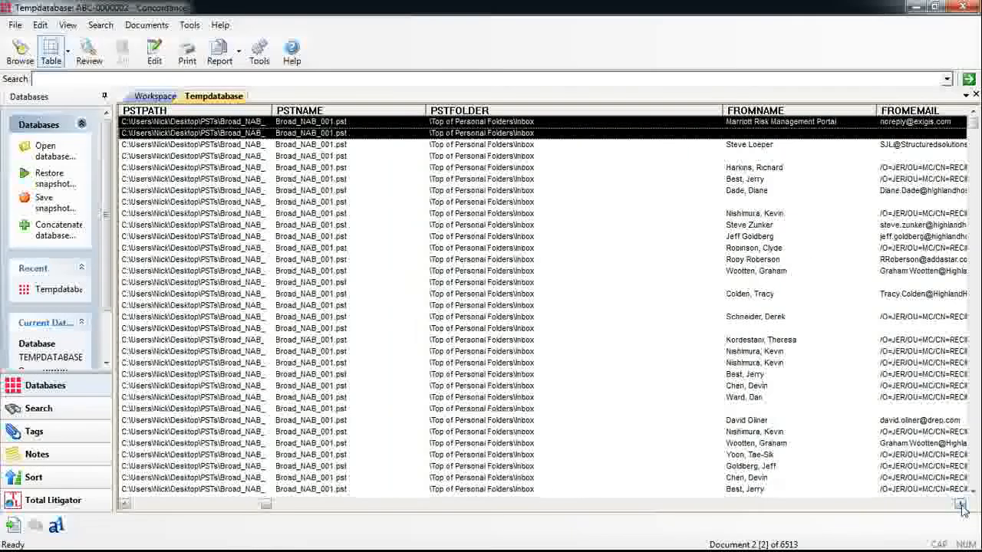
left_click(961, 507)
left_click(961, 506)
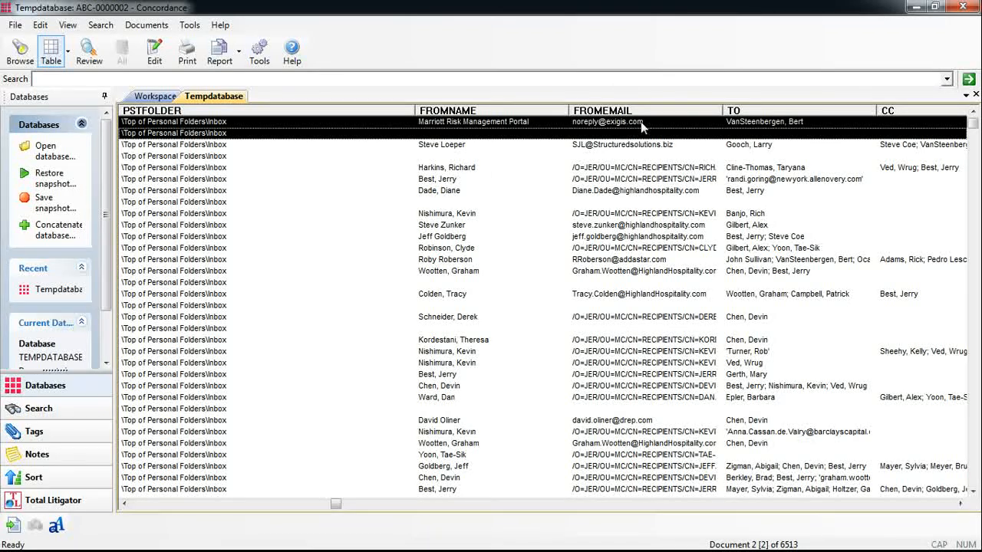
left_click(960, 504)
left_click(960, 504)
left_click(960, 503)
left_click(960, 503)
left_click(960, 503)
left_click(961, 504)
left_click(960, 504)
left_click(960, 503)
left_click(960, 504)
left_click(960, 504)
left_click(960, 503)
left_click(960, 504)
left_click(960, 503)
left_click(960, 504)
left_click(960, 504)
left_click(534, 144)
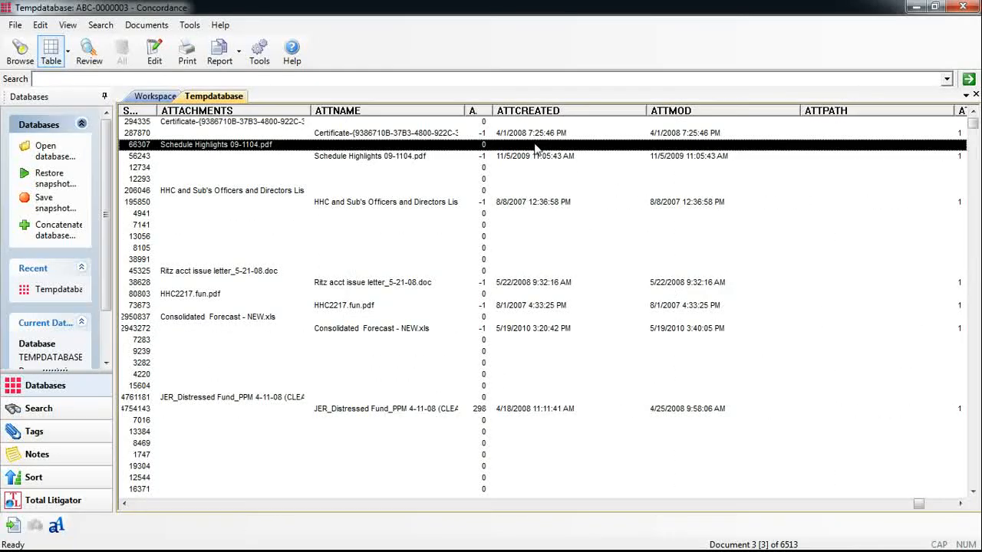
left_click(362, 135)
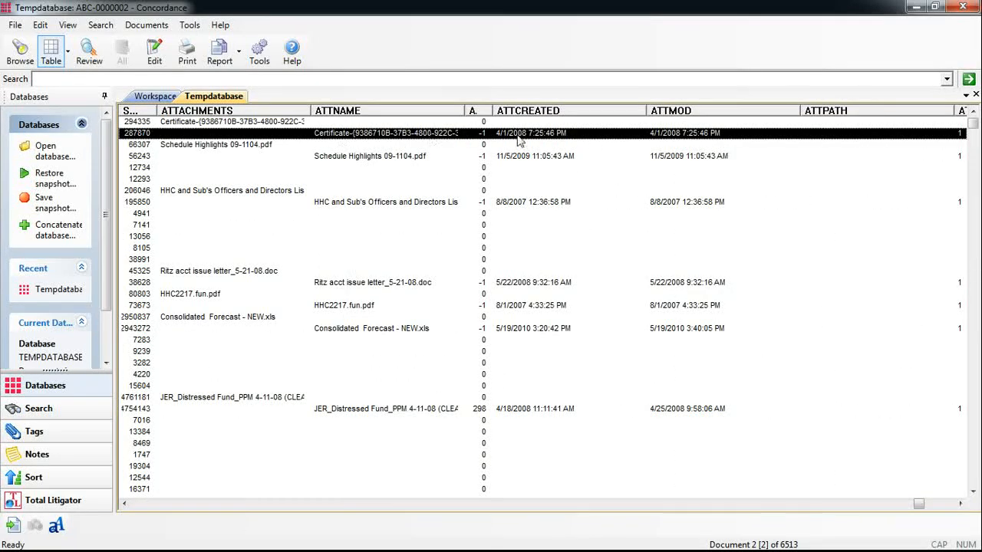
left_click(960, 503)
left_click(960, 504)
- Return to the DOCID column, show record details alongside the table, and view email ABC-0000007 and its attachment ABC-0000008
left_click(151, 506)
left_click(151, 506)
left_click(151, 506)
left_click(147, 506)
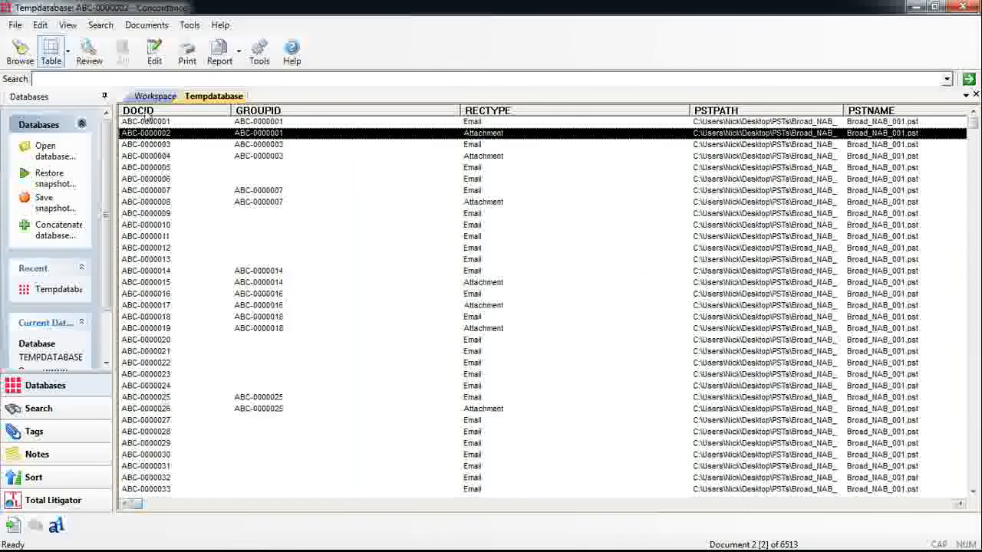
left_click(21, 54)
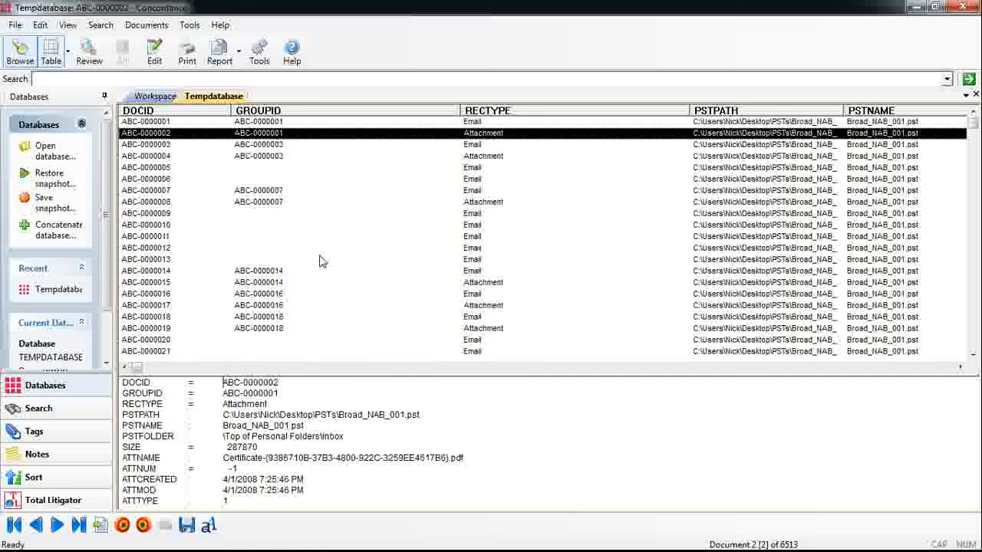
left_click(303, 197)
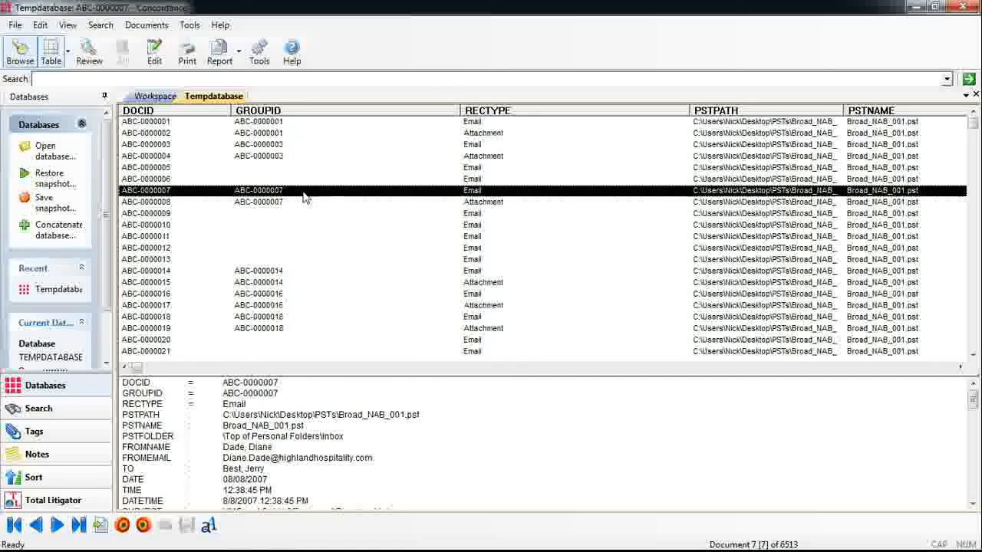
left_click(319, 202)
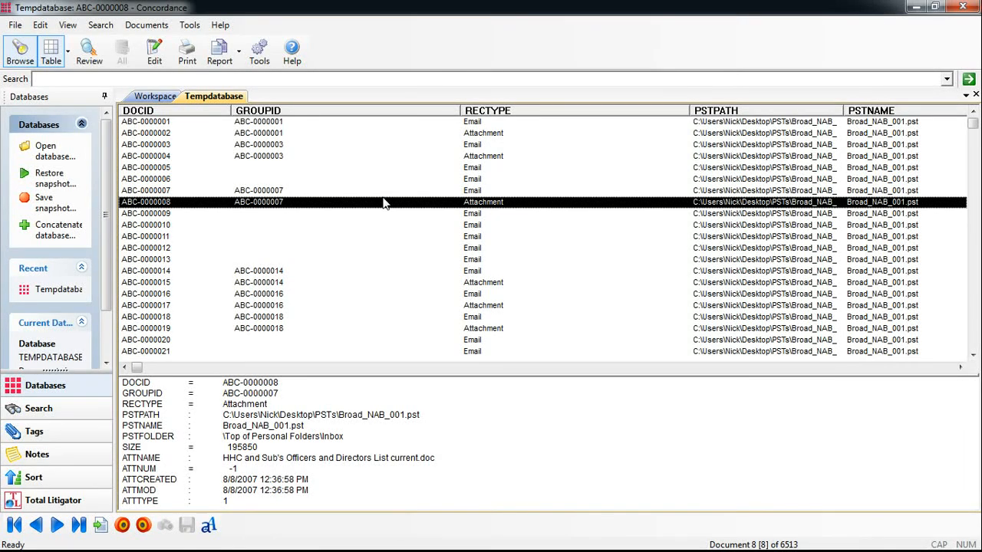